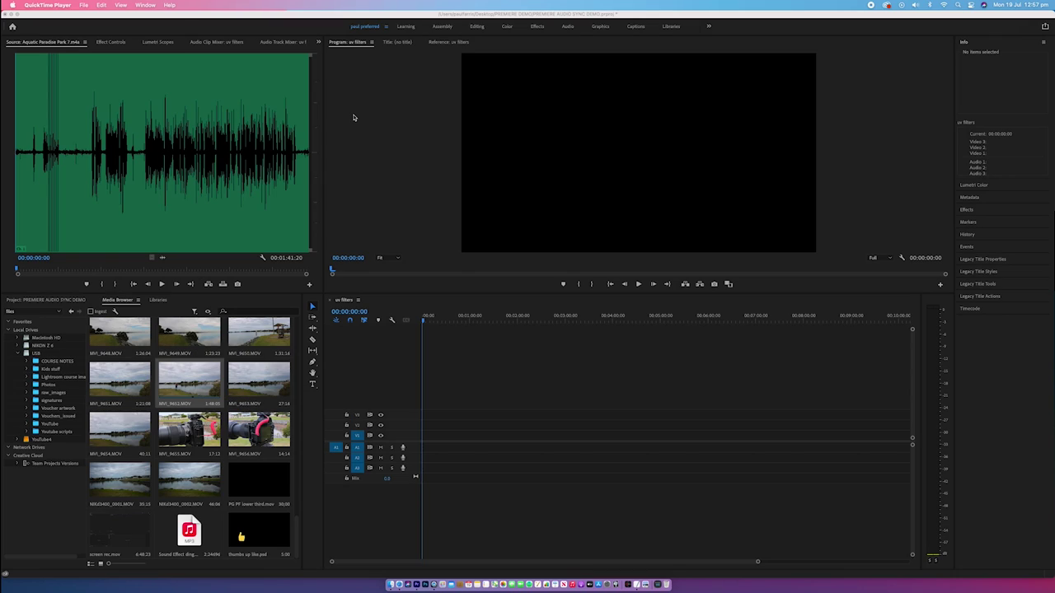
Step: Bring Premiere Pro forward and load the MVI_9652.MOV camera clip into the Source monitor
left_click(353, 117)
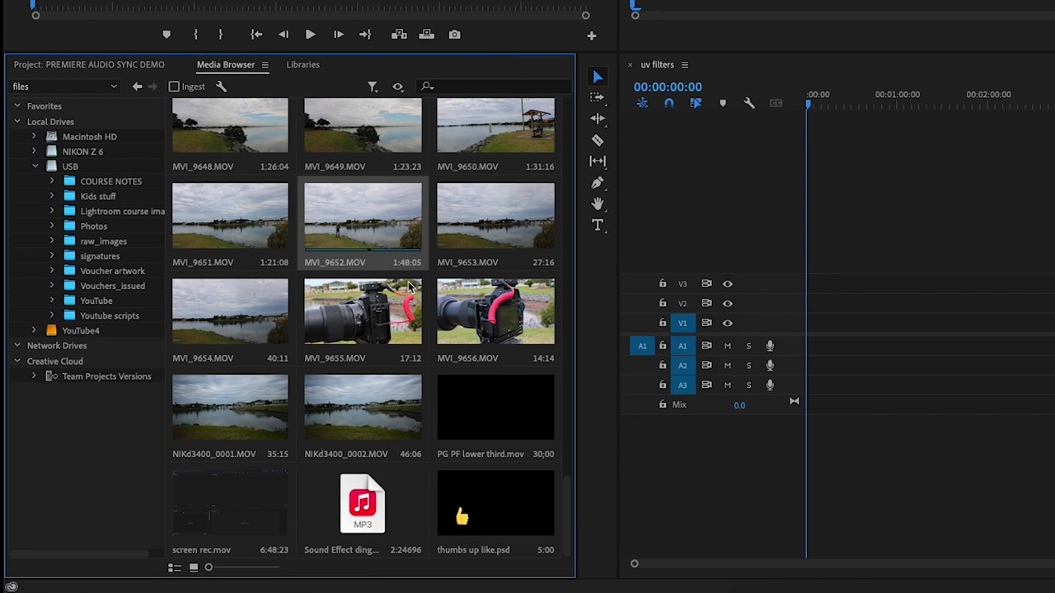
scroll(410, 285, "up", 10)
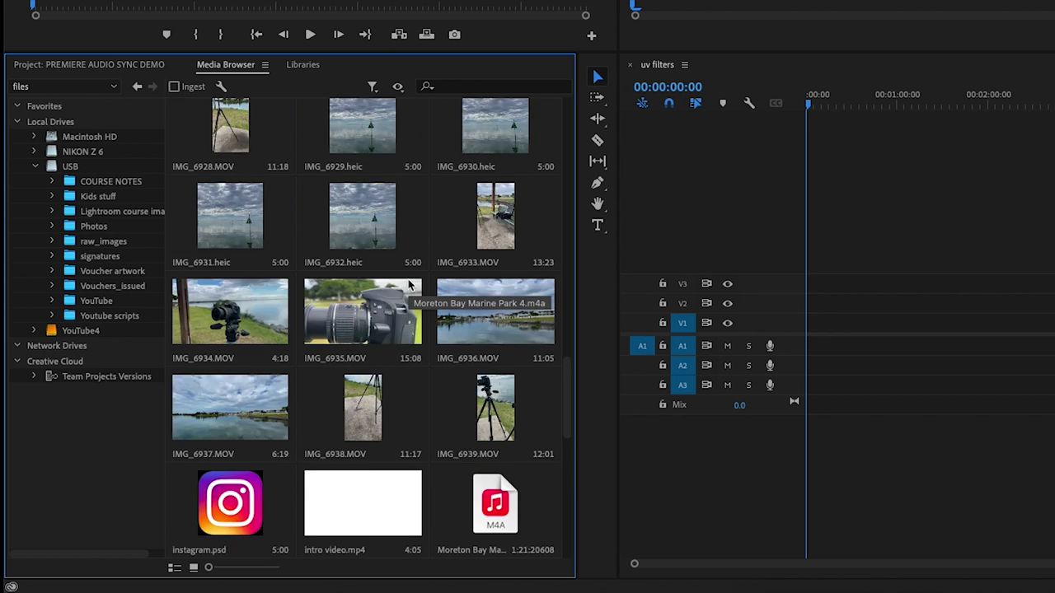
scroll(410, 284, "up", 15)
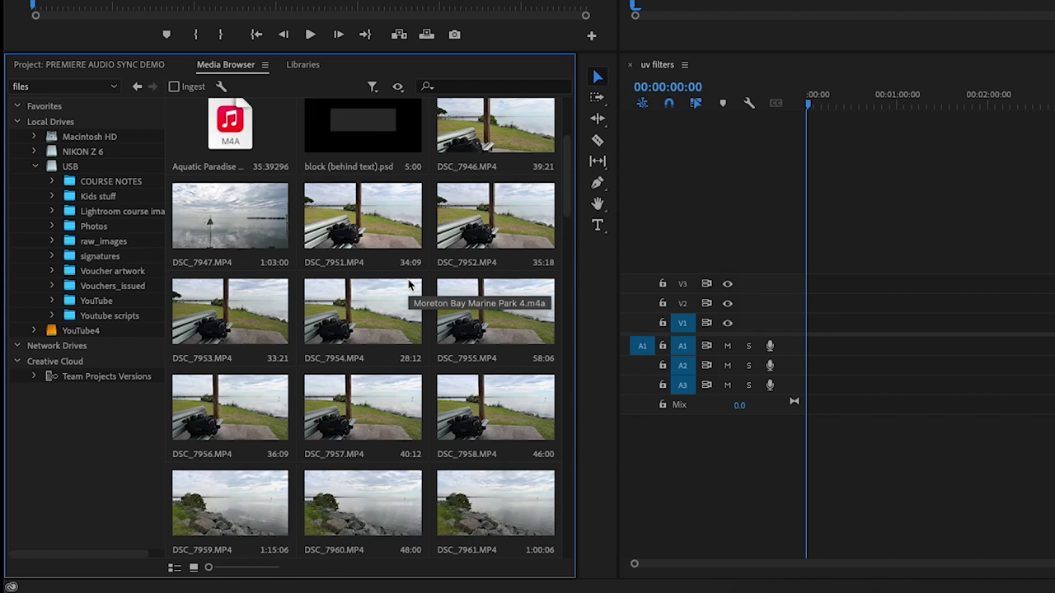
scroll(410, 285, "up", 5)
scroll(409, 285, "down", 12)
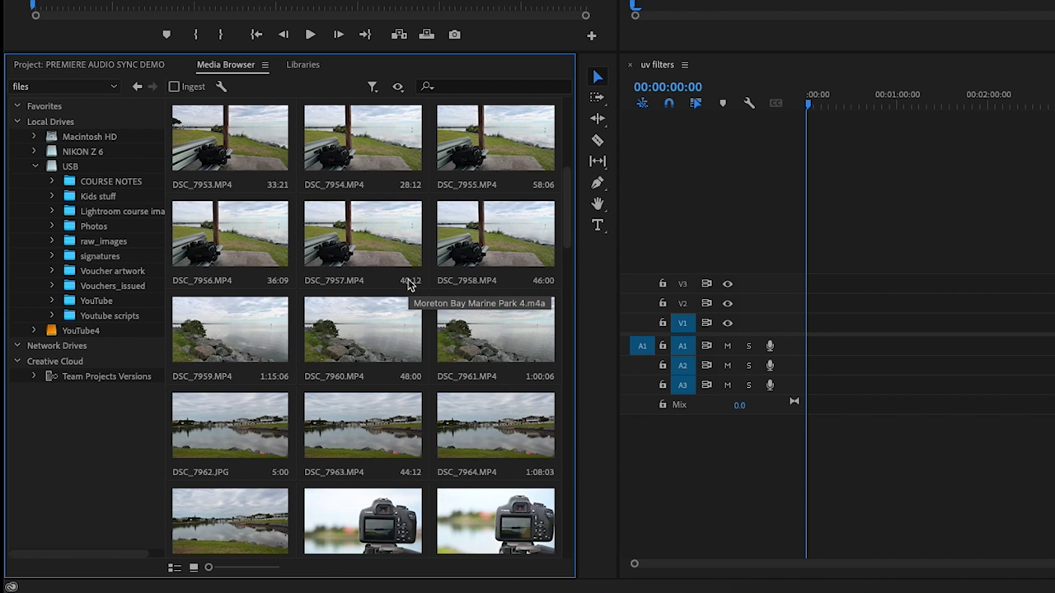
scroll(409, 284, "down", 12)
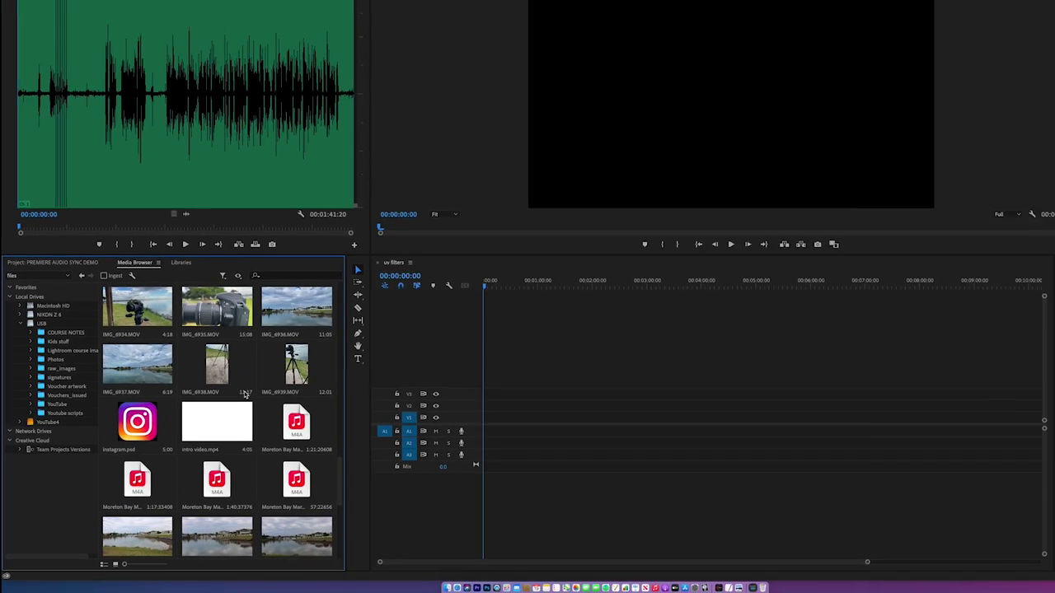
scroll(213, 414, "down", 5)
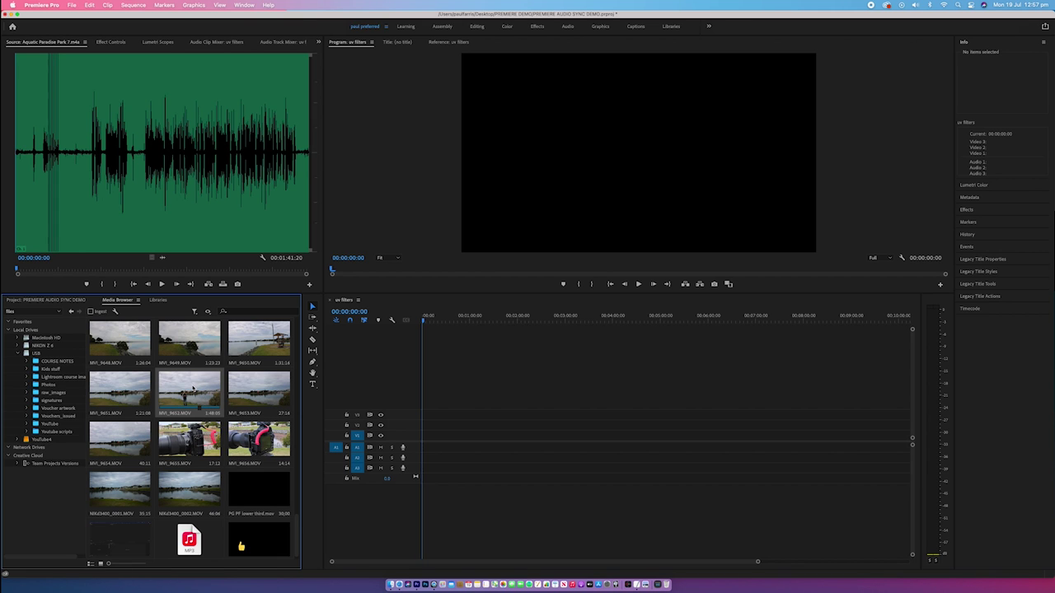
double_click(192, 388)
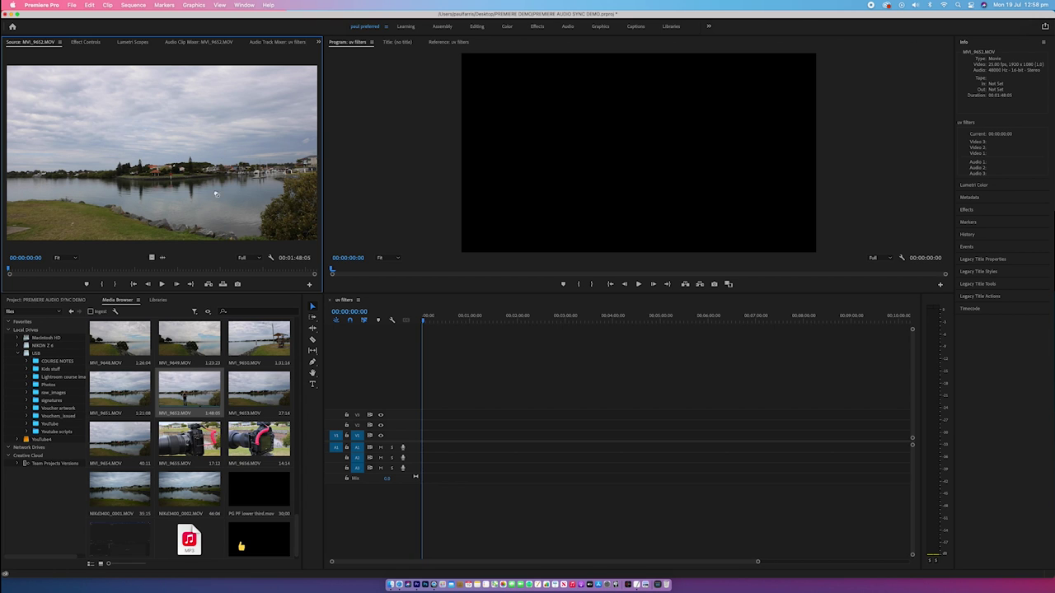
Step: Place MVI_9652.MOV at the start of the timeline on V1/A1 and preview it
left_click_drag(216, 194, 428, 454)
left_click(484, 322)
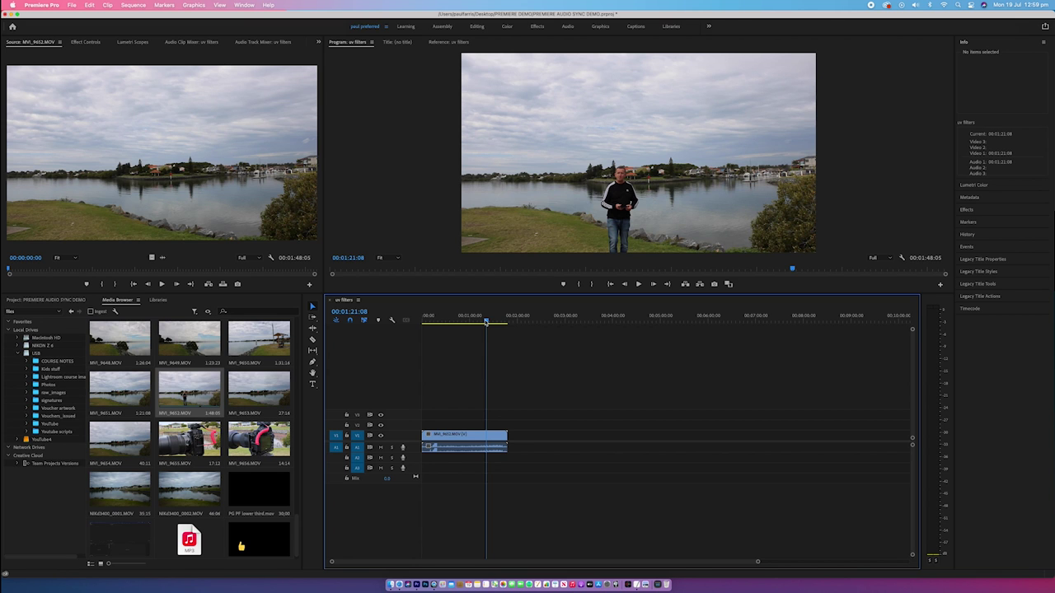
left_click(183, 305)
Step: Add only the audio of Aquatic Paradise Park 7.m4a to the start of track A2
scroll(222, 394, "up", 10)
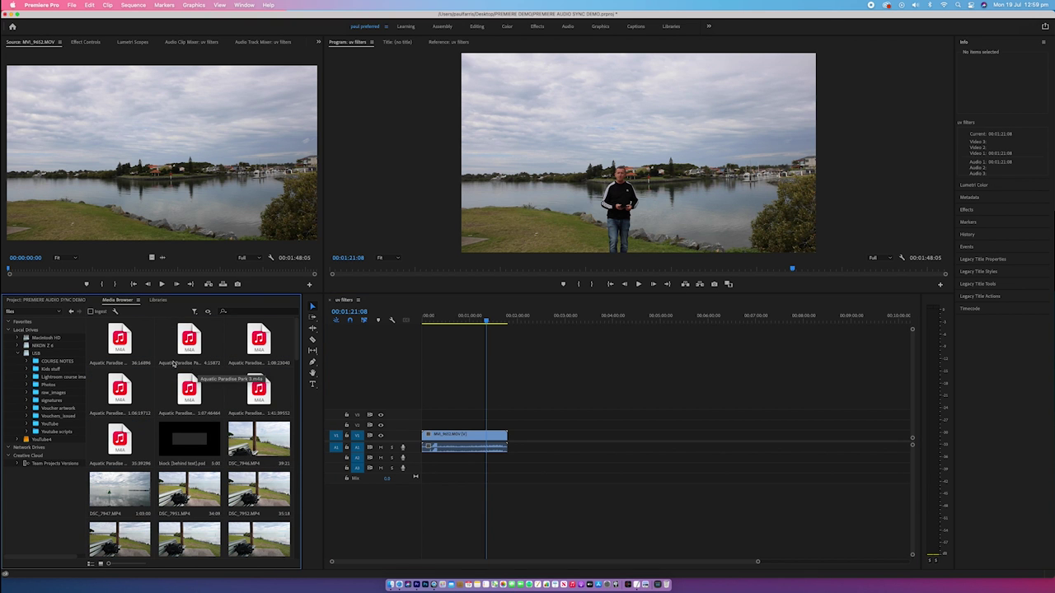
left_click(238, 389)
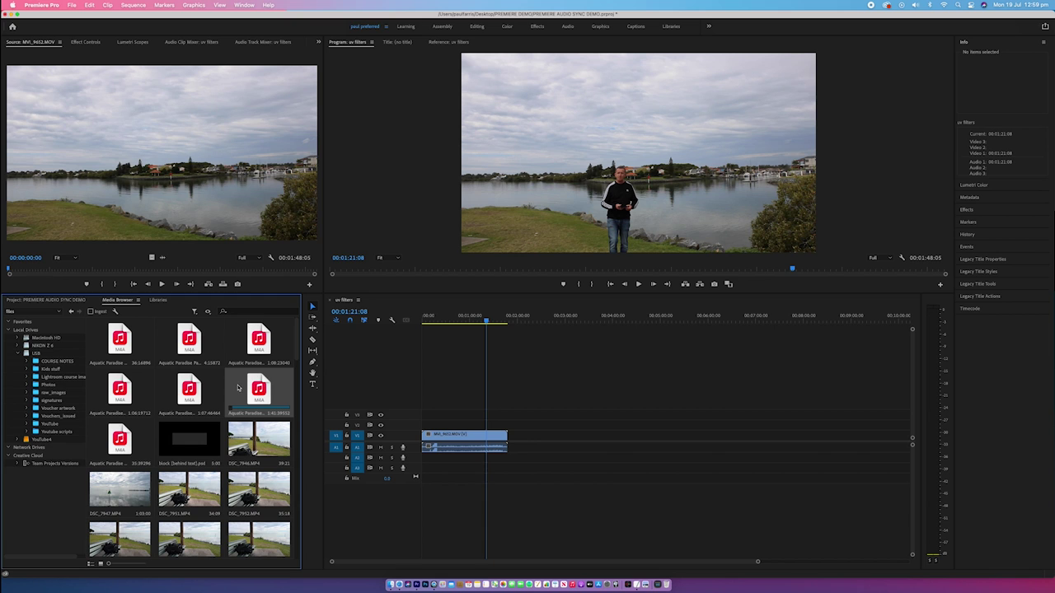
double_click(239, 385)
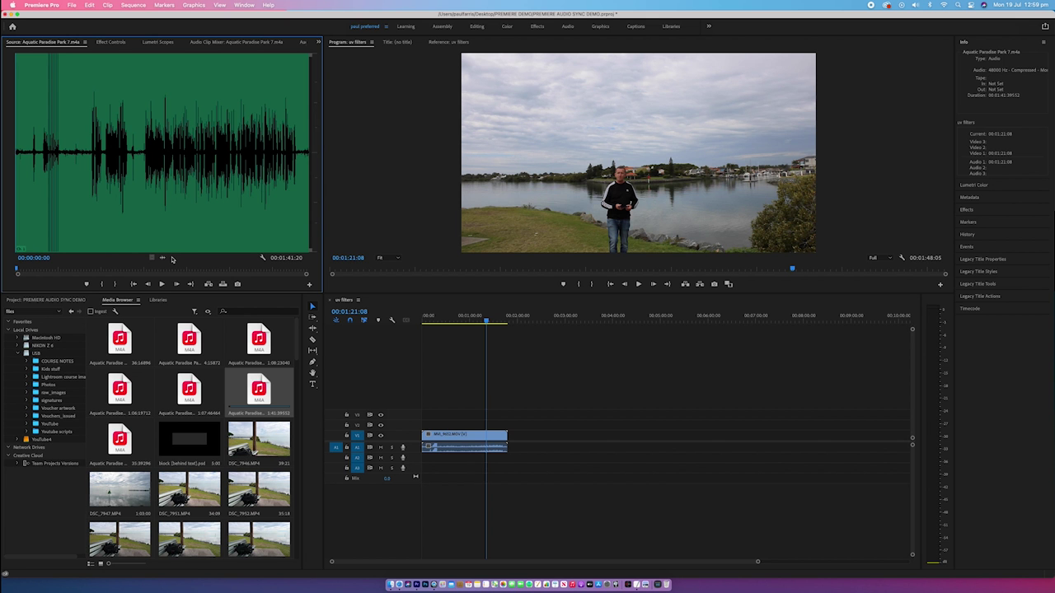
left_click_drag(161, 258, 435, 462)
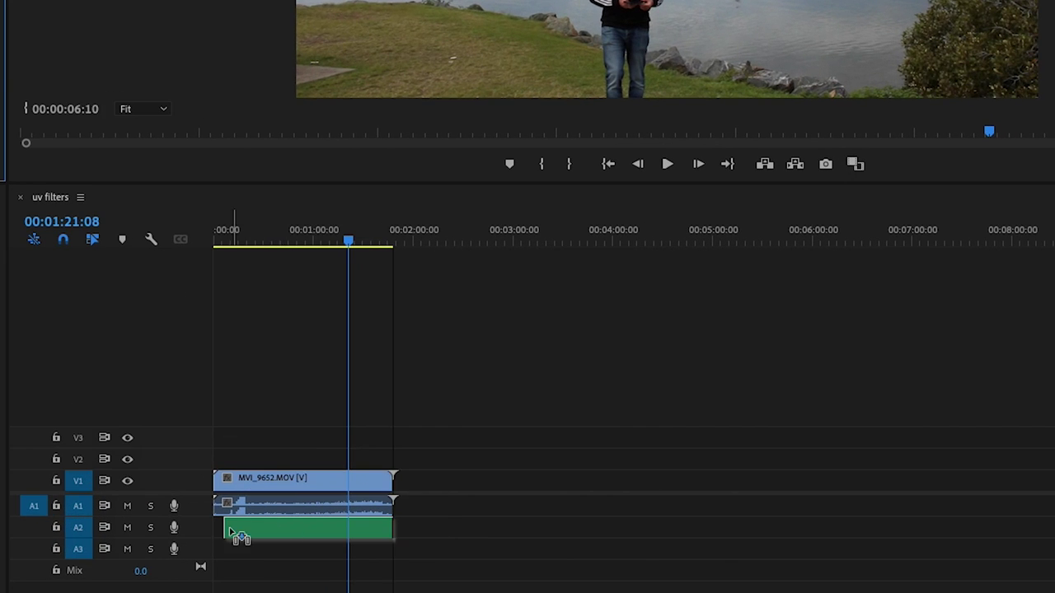
left_click_drag(239, 537, 211, 535)
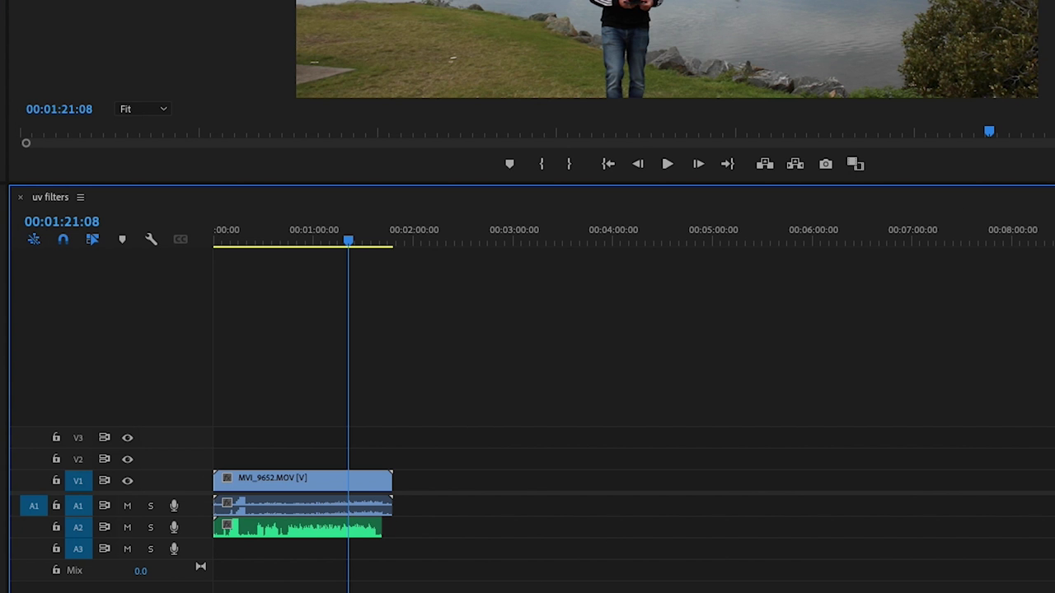
Step: Zoom the timeline in, enlarge tracks A1 and A2 to show waveforms, and mute A1
key("equal")
key("equal")
key("equal")
key("equal")
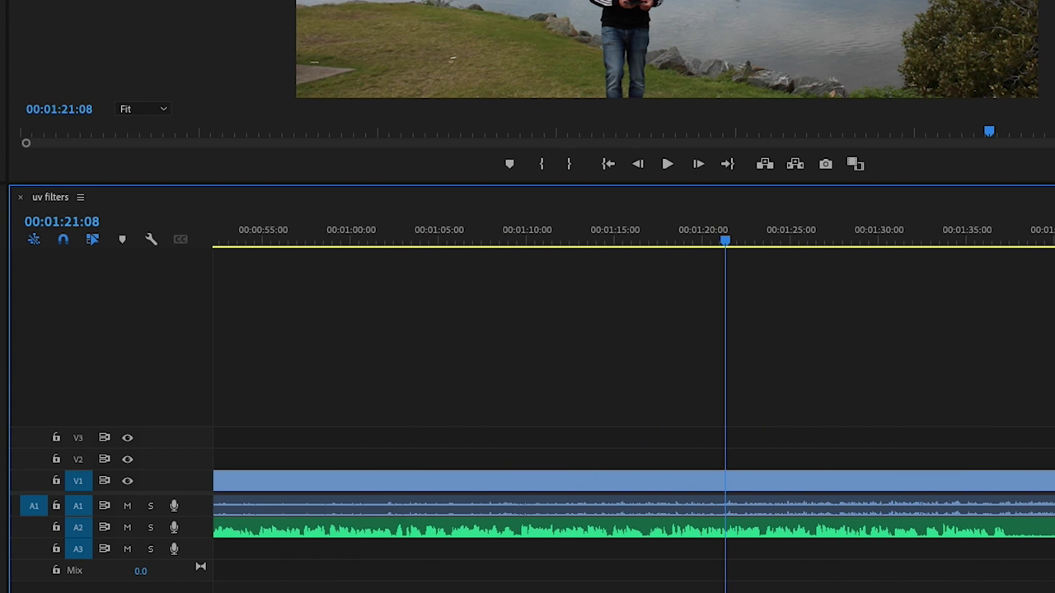
double_click(197, 522)
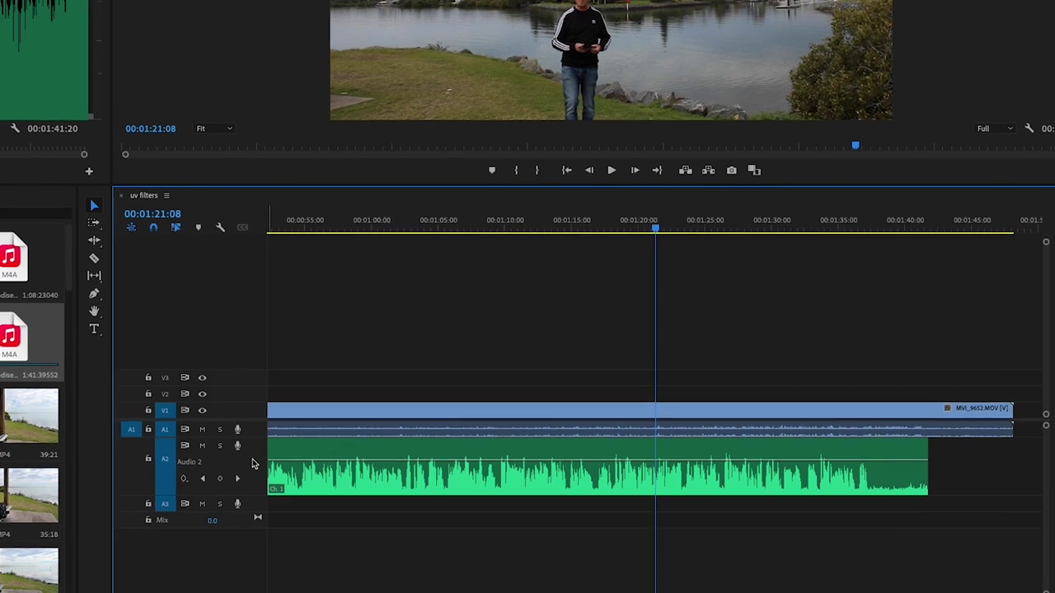
left_click_drag(257, 432, 286, 466)
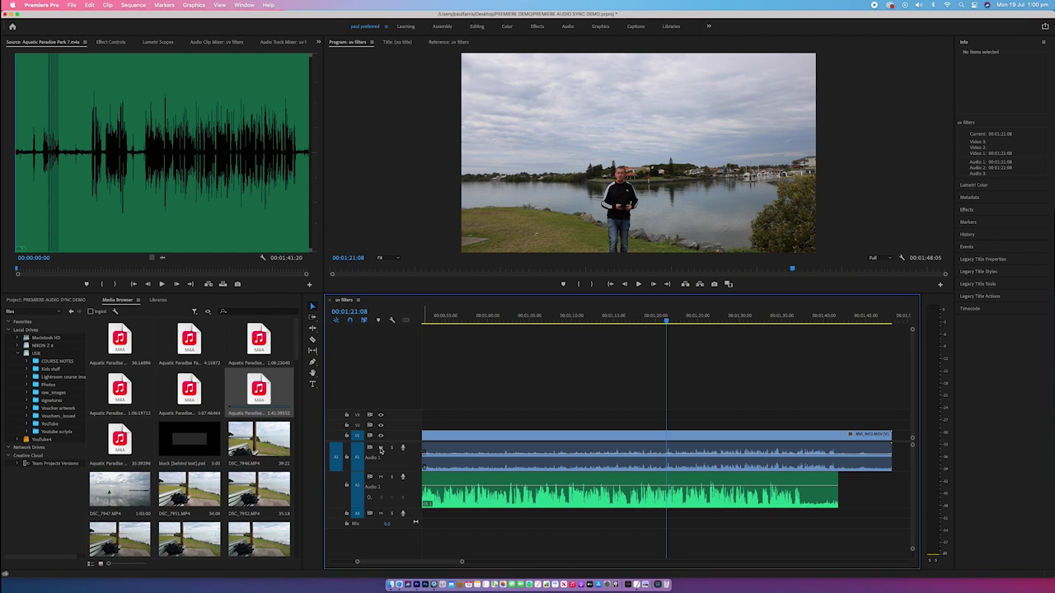
left_click(380, 447)
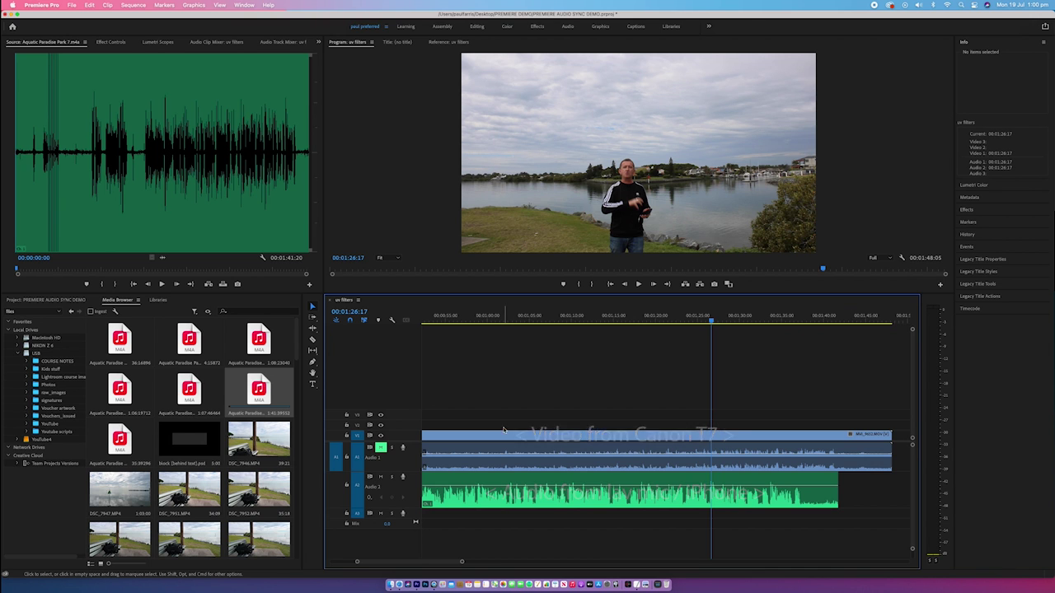
Step: Select both the camera and lavalier clips and choose Synchronize from their context menu
left_click_drag(563, 417, 668, 533)
right_click(645, 447)
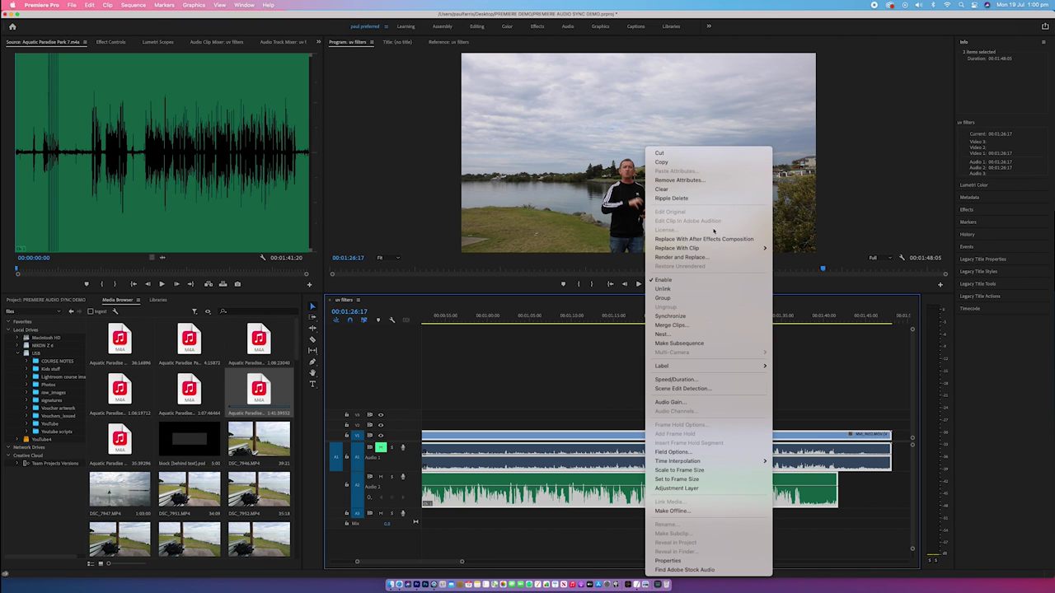
left_click(701, 316)
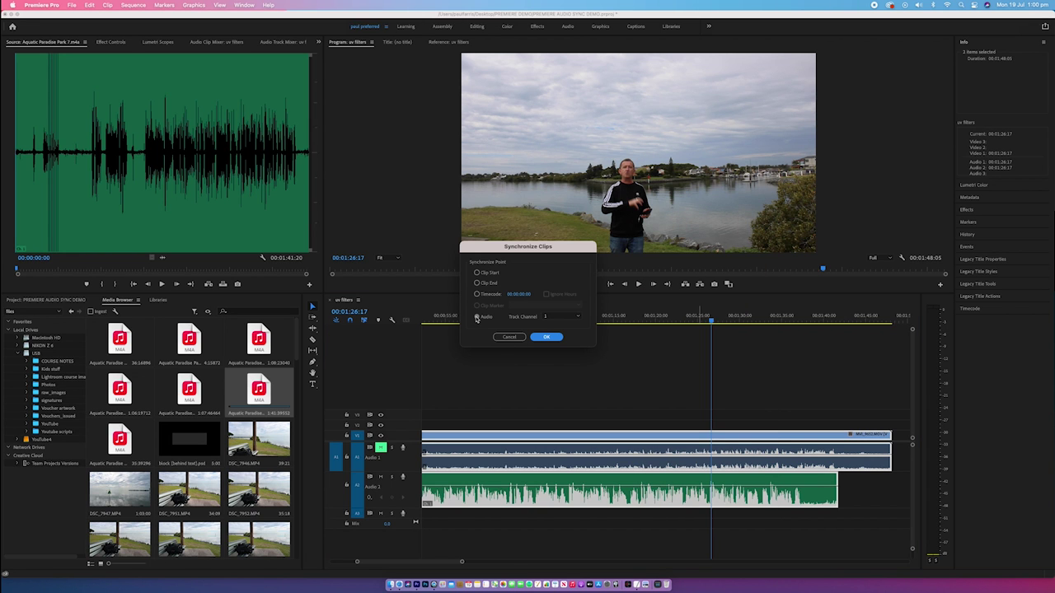
Step: Synchronize the clips using Audio as the sync point, then enlarge Audio 1 and deselect
left_click(476, 317)
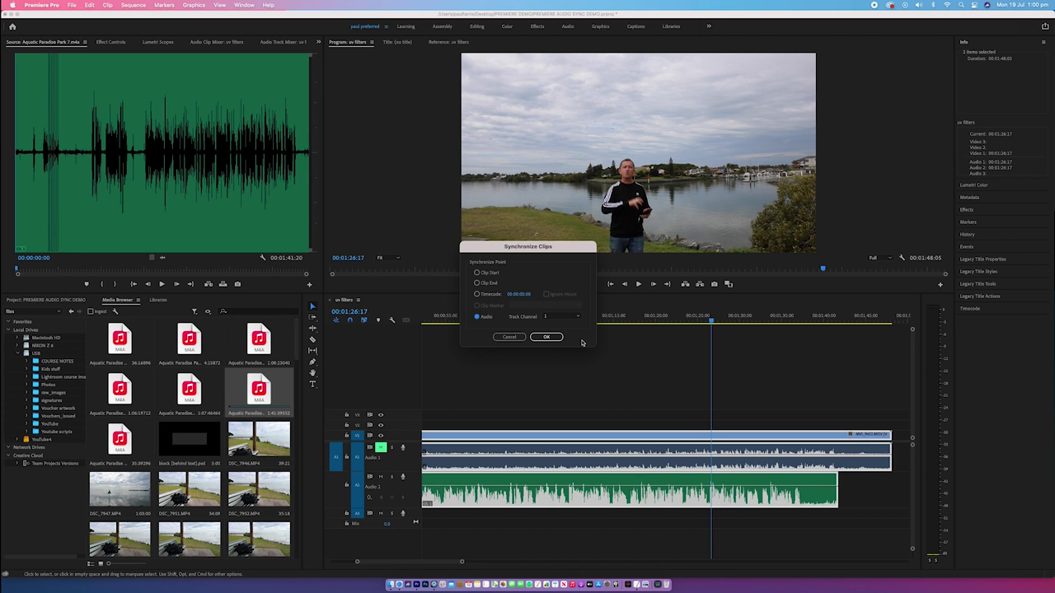
left_click(545, 337)
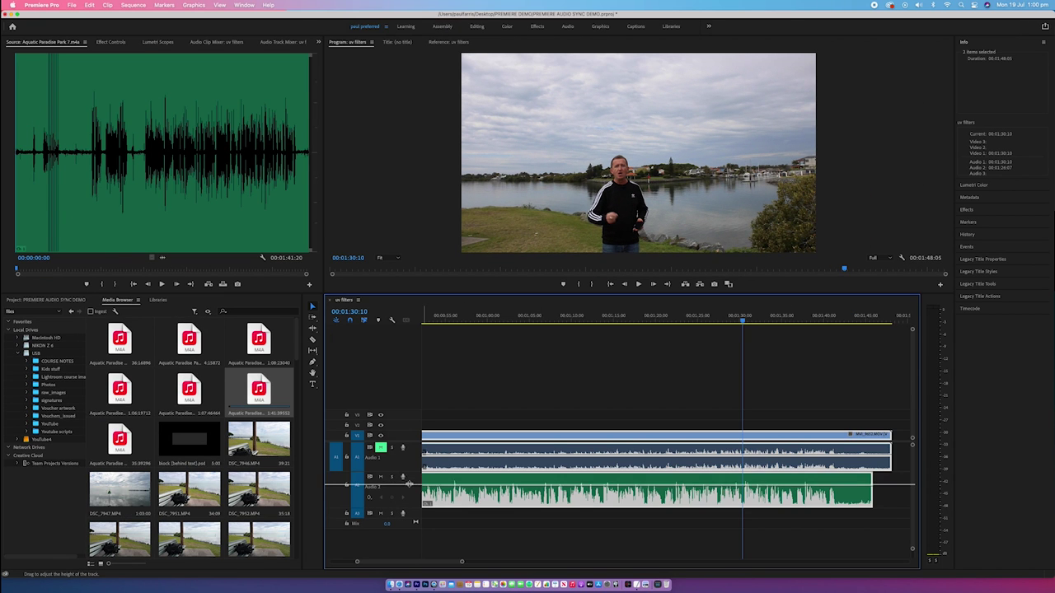
left_click_drag(407, 473, 407, 484)
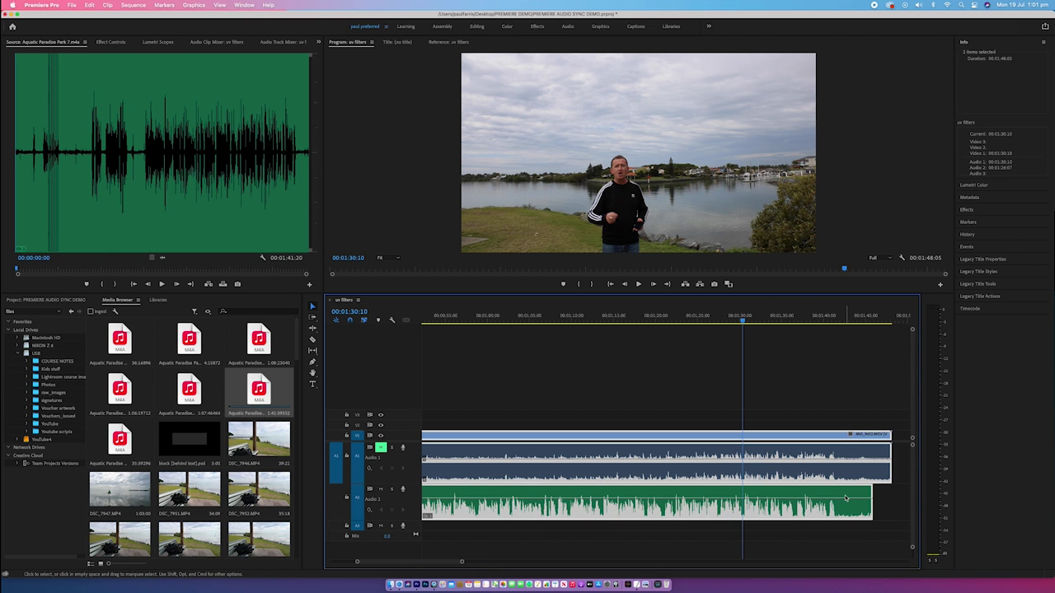
left_click(859, 401)
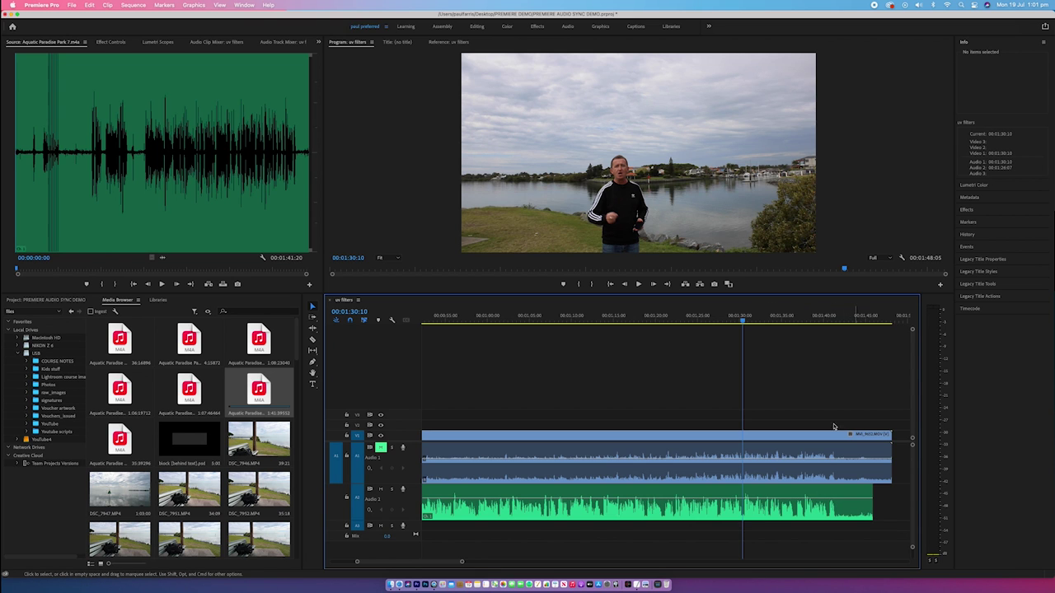
Step: Delete the camera audio, move the lavalier audio up to A1, and play back from about 1:06
left_click(461, 453)
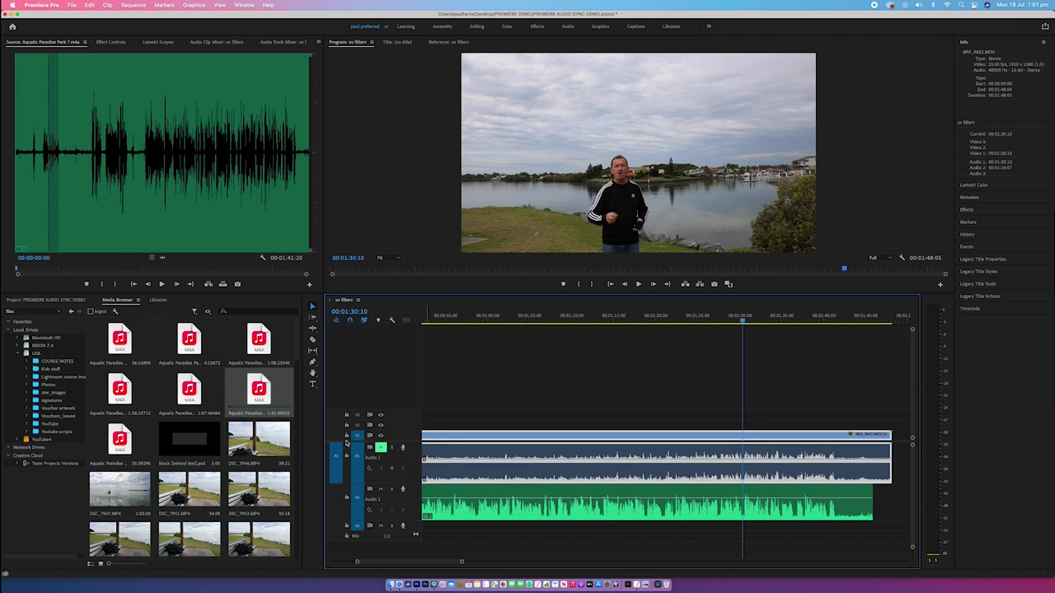
left_click(446, 437)
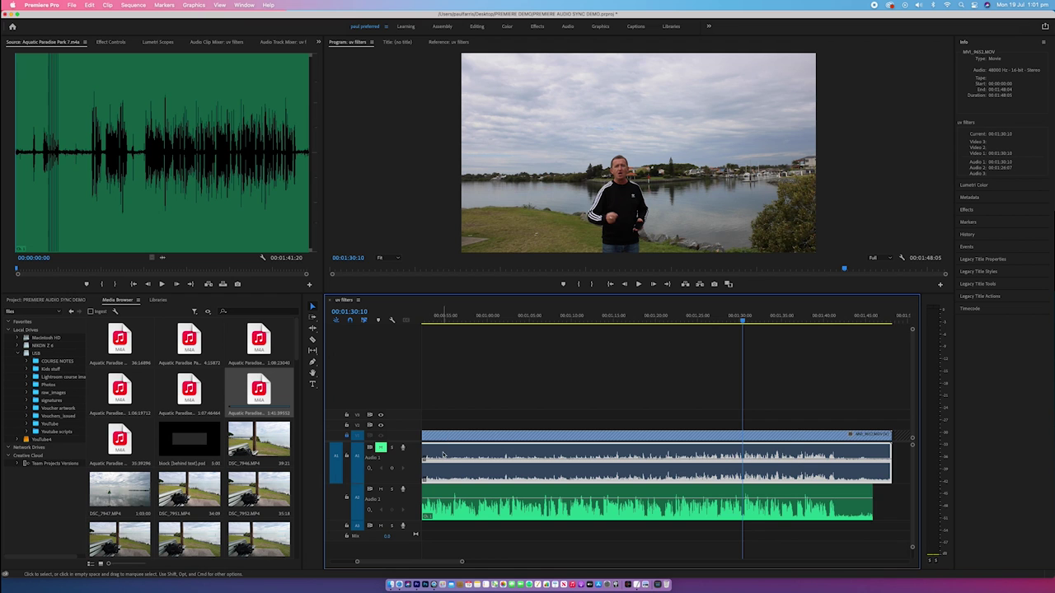
key("Delete")
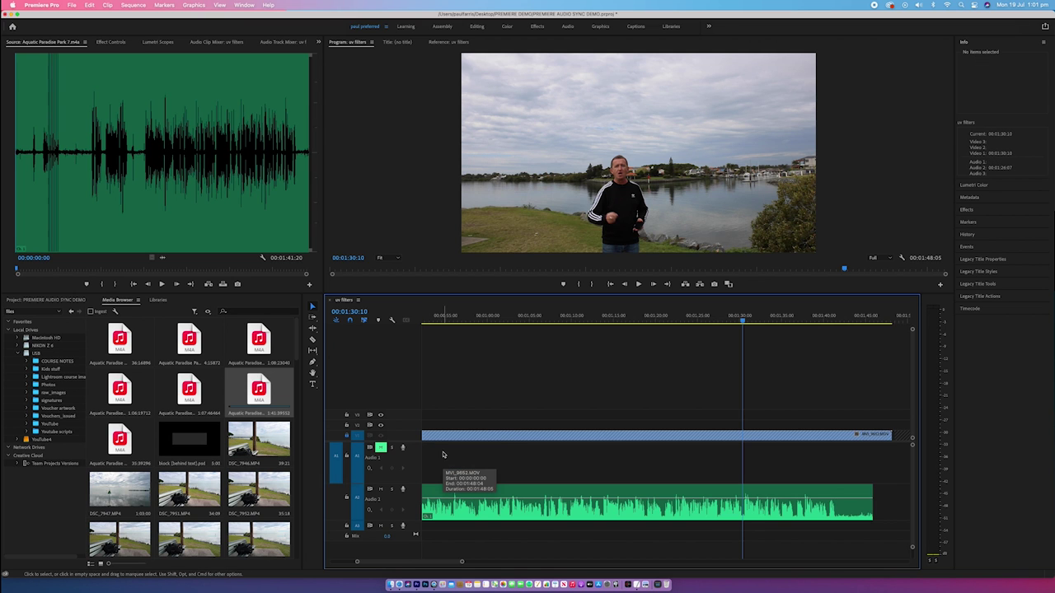
left_click_drag(442, 454, 511, 460)
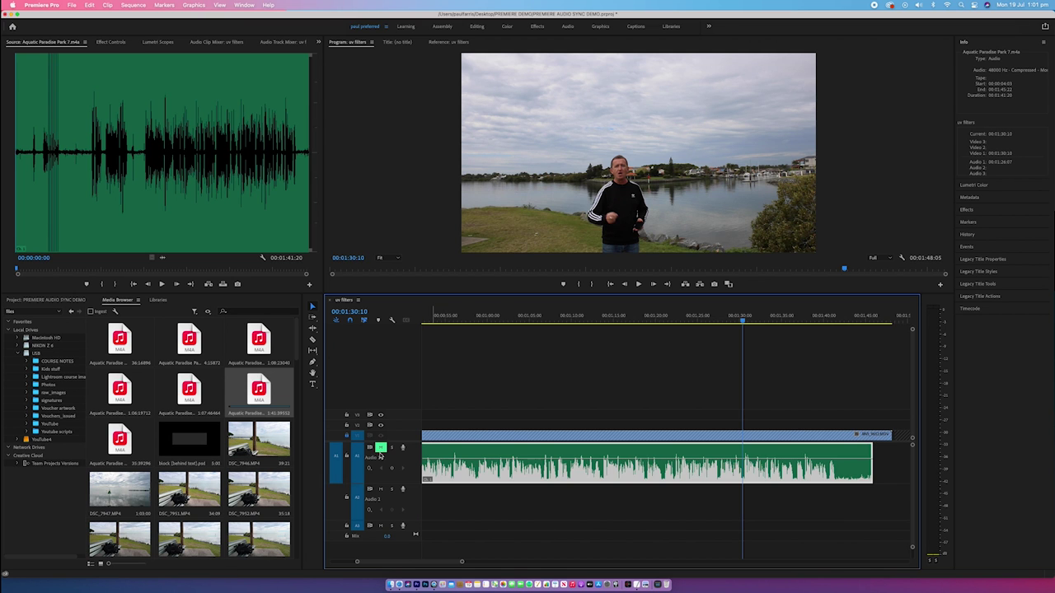
left_click(355, 435)
mouse_move(529, 318)
left_mouse_down()
mouse_move(549, 318)
mouse_move(531, 318)
left_mouse_up()
key("space")
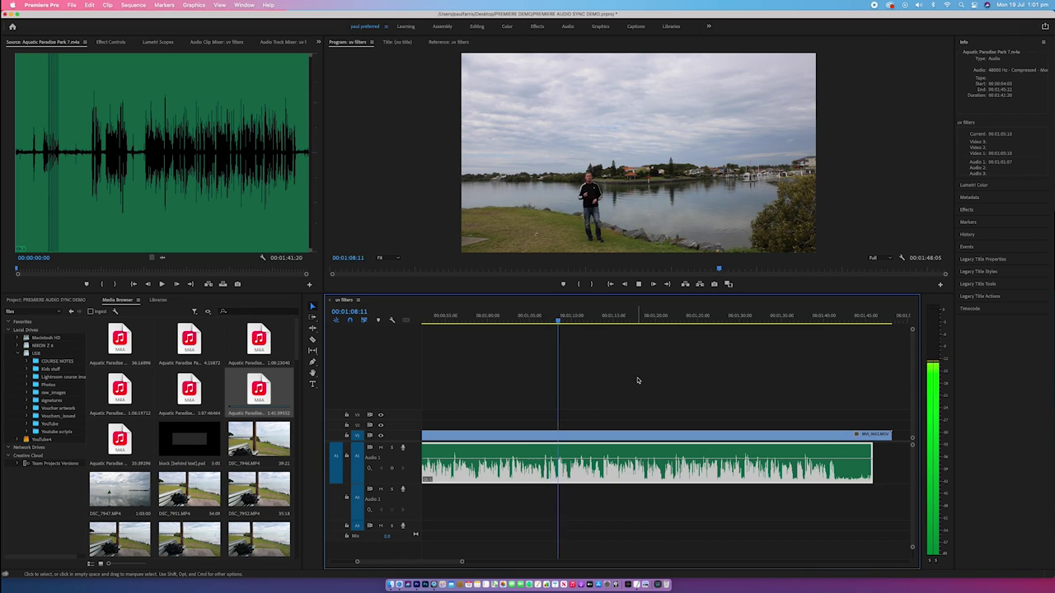
key("space")
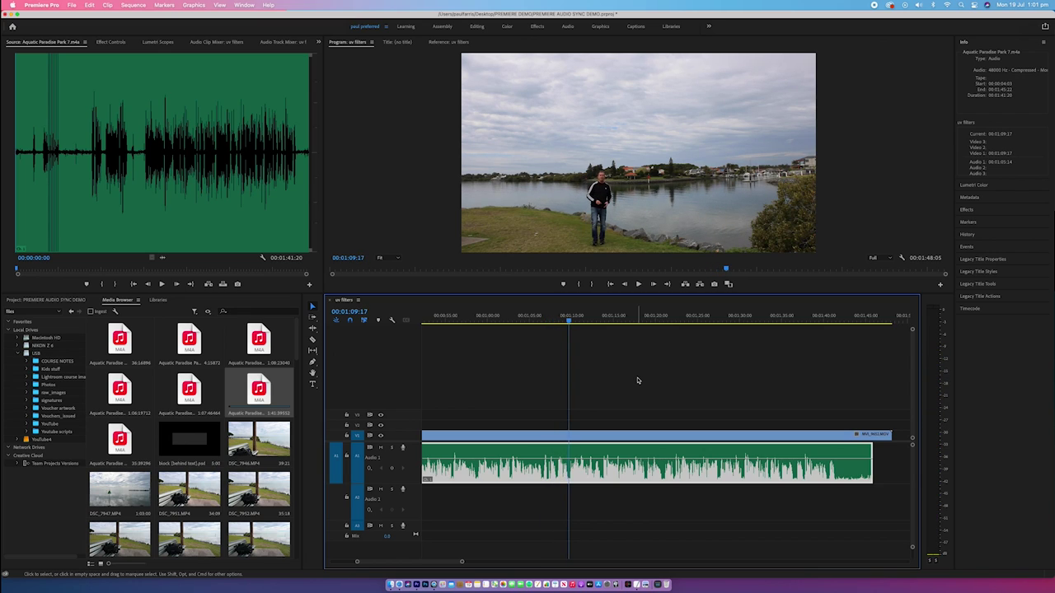